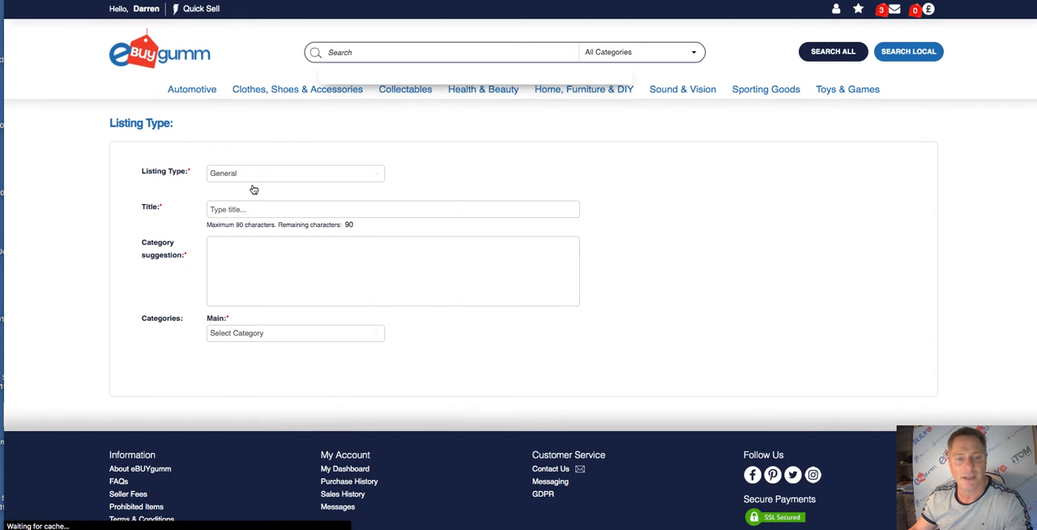
# - Title the listing "Audi A1" and categorise it under Automotive with the sub-category Cars
pyautogui.click(229, 209)
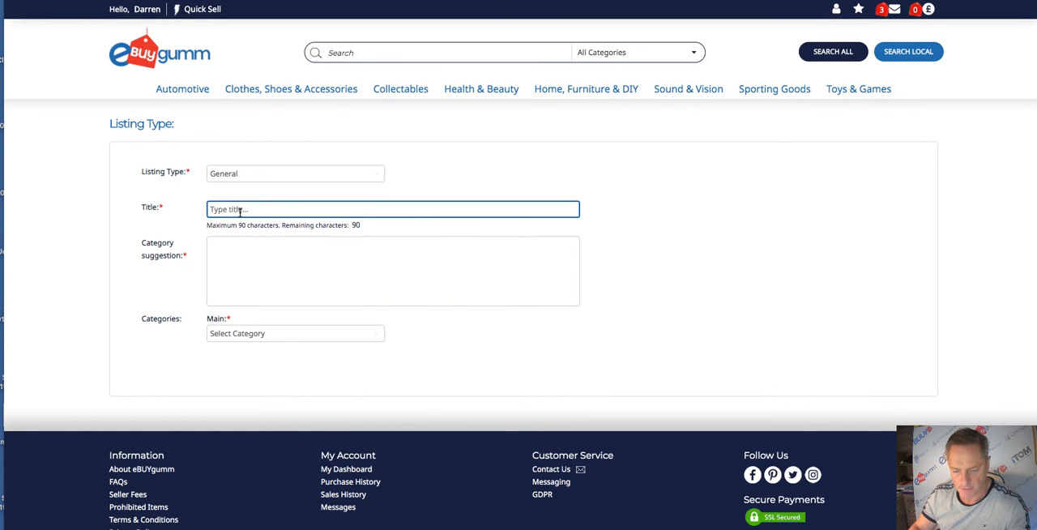
pyautogui.write('Audi A1')
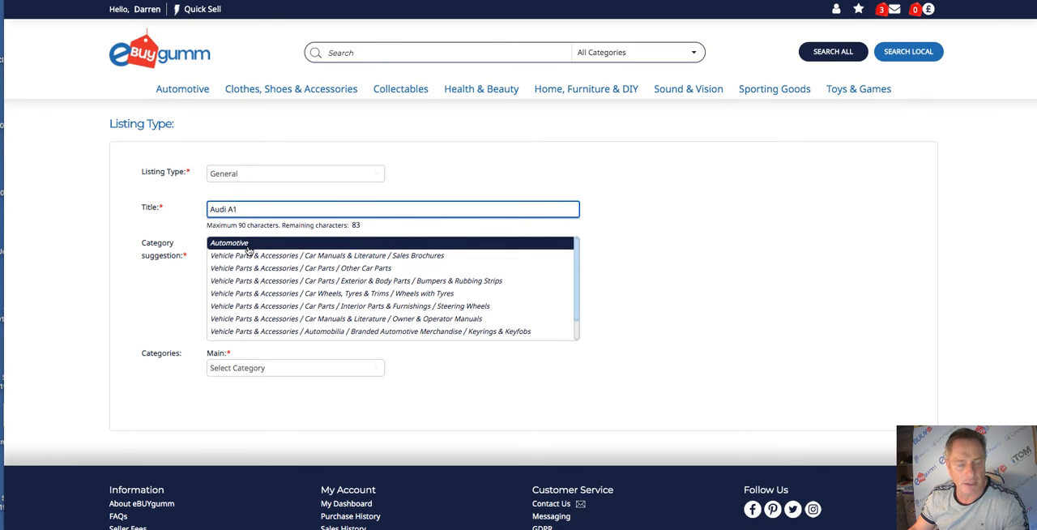
pyautogui.click(254, 244)
pyautogui.click(237, 401)
pyautogui.click(234, 418)
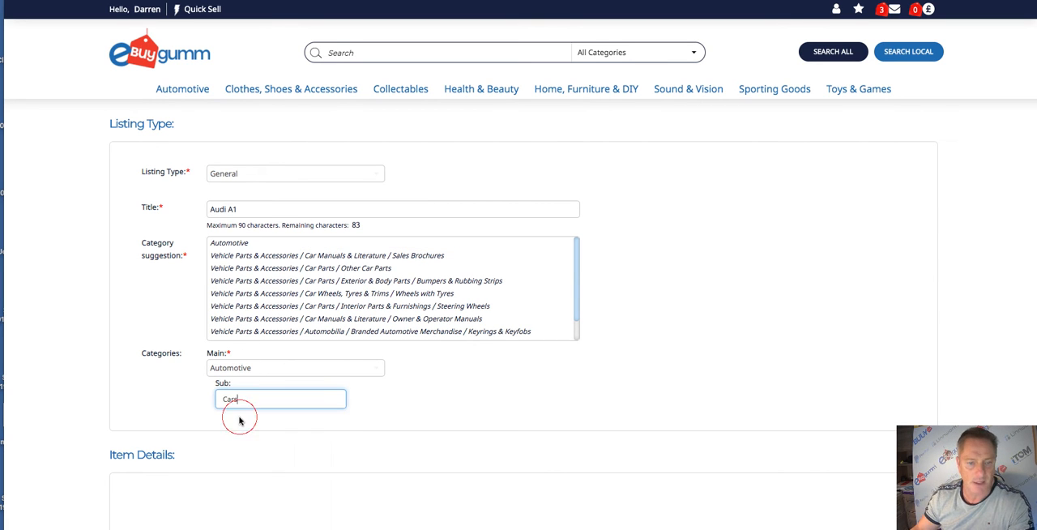
pyautogui.scroll(1, 325, 338)
pyautogui.click(512, 390)
# - Enter the car's registration number and look it up to fill in the vehicle details
pyautogui.scroll(-3, 485, 365)
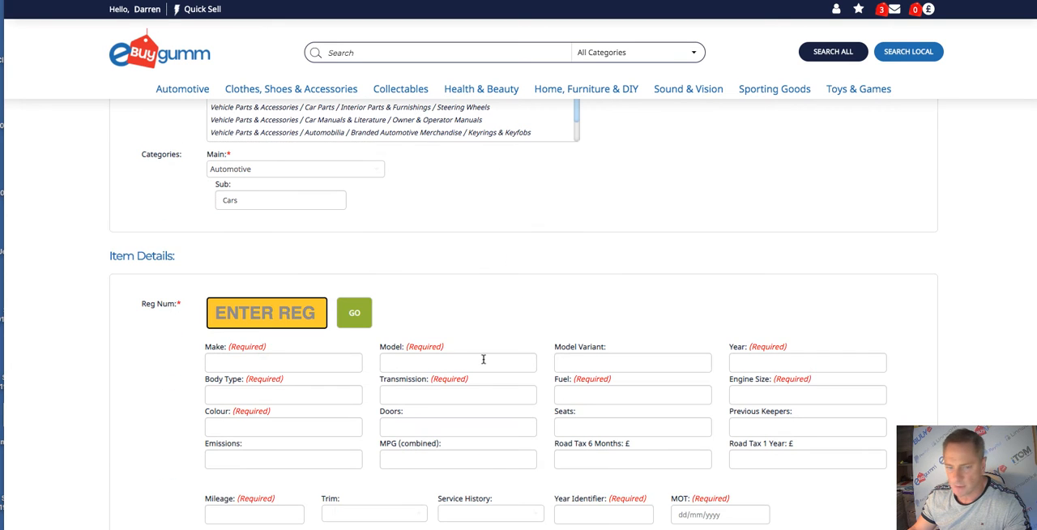
pyautogui.click(257, 314)
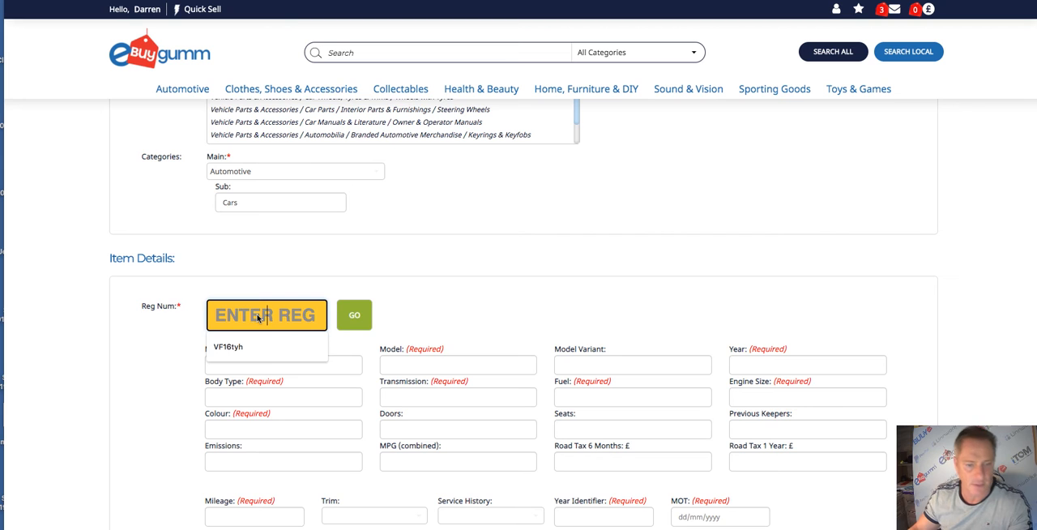
pyautogui.click(258, 317)
pyautogui.click(248, 318)
pyautogui.click(248, 319)
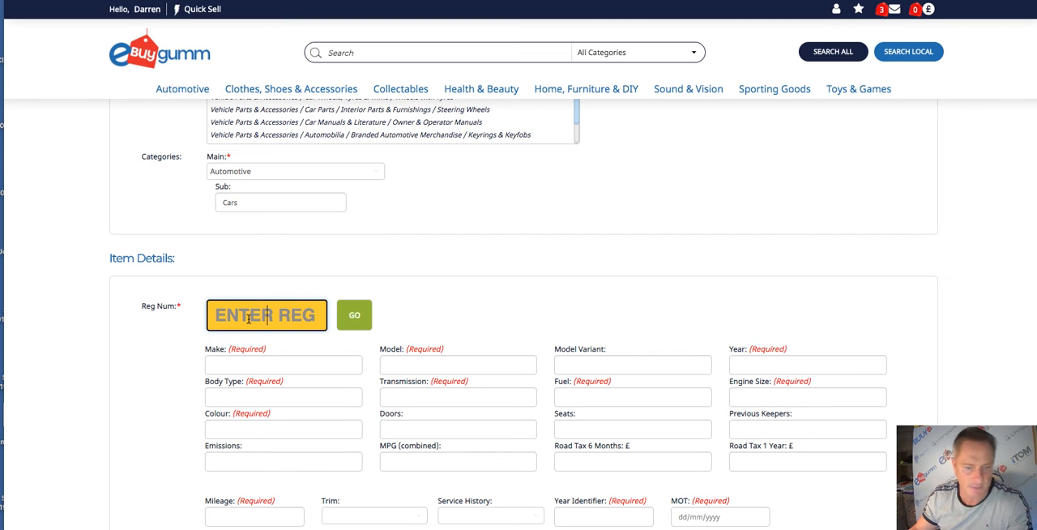
pyautogui.write('V')
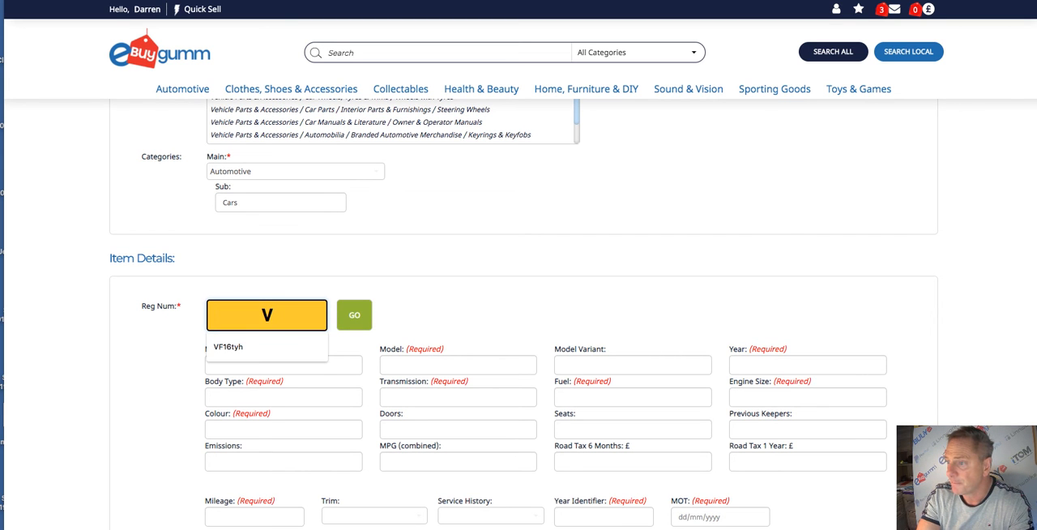
pyautogui.write('F16TYH')
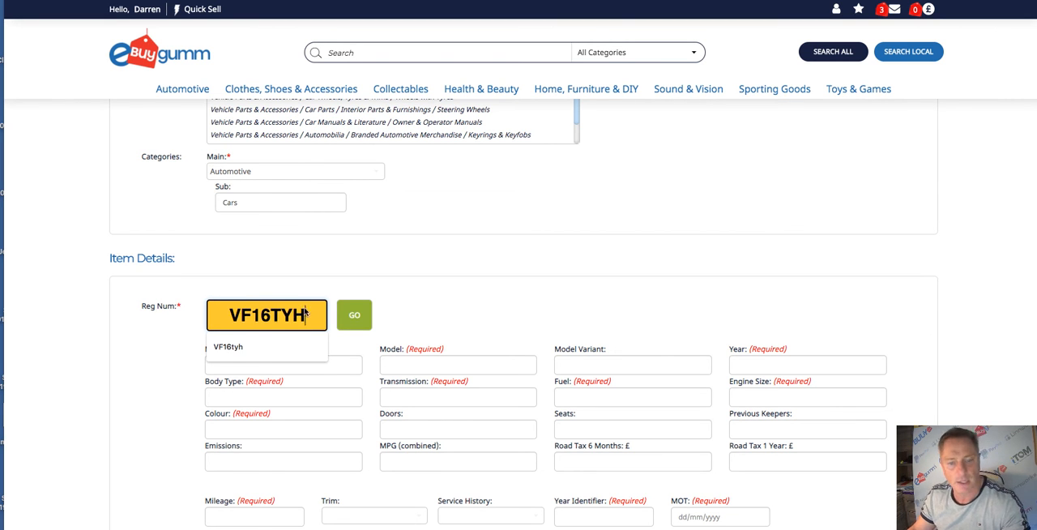
pyautogui.click(364, 318)
# - Set the mileage to 29500, the trim to Part Leather and the service history to Full
pyautogui.scroll(-2, 451, 299)
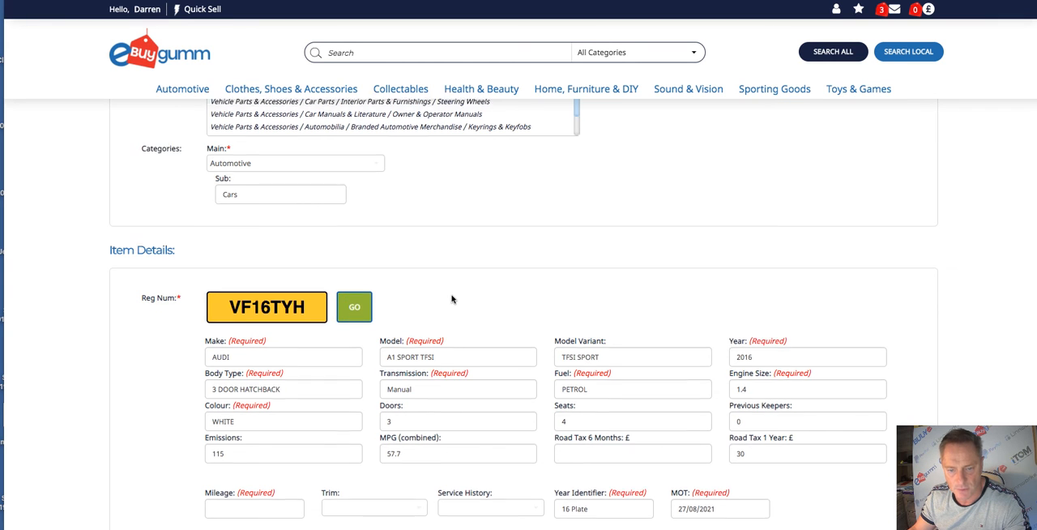
pyautogui.scroll(-1, 470, 315)
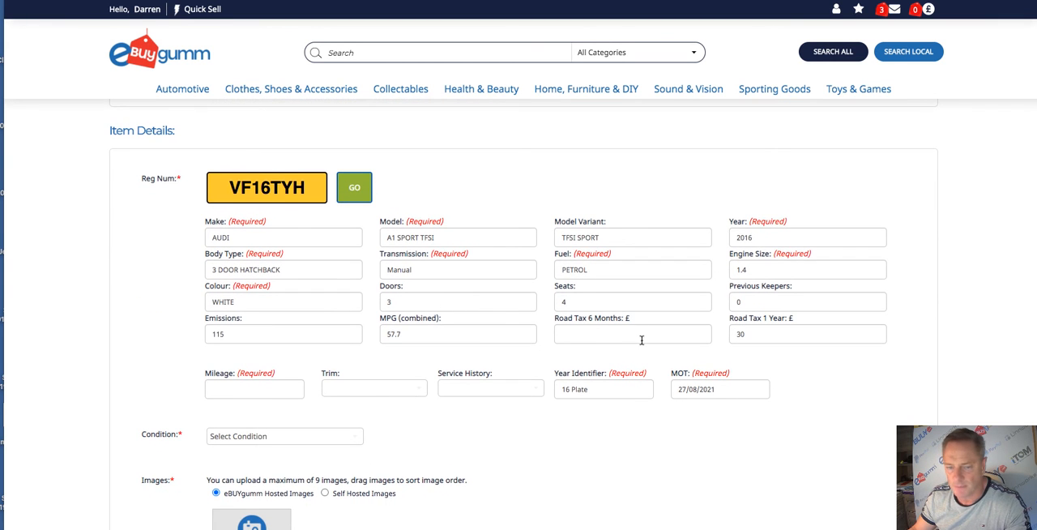
pyautogui.click(271, 388)
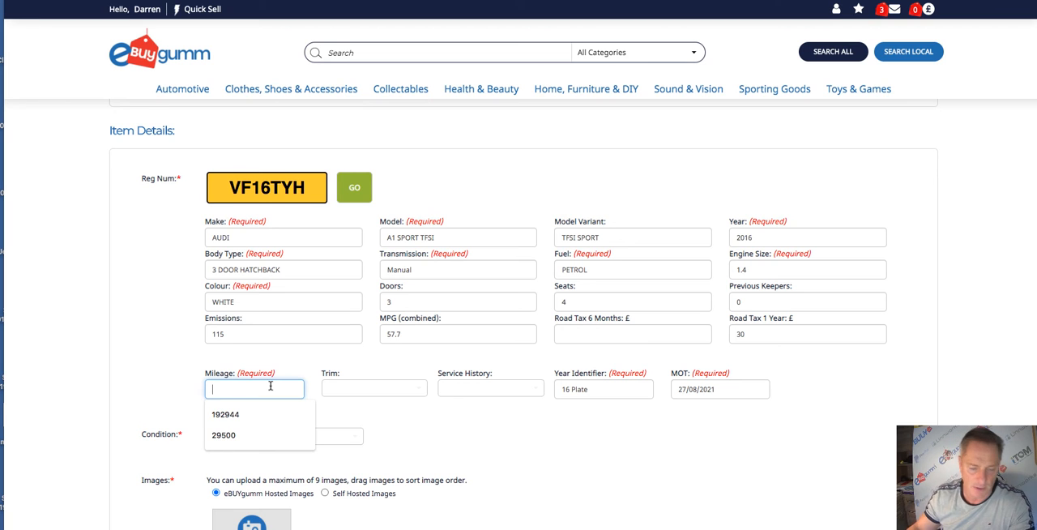
pyautogui.click(247, 390)
pyautogui.click(239, 436)
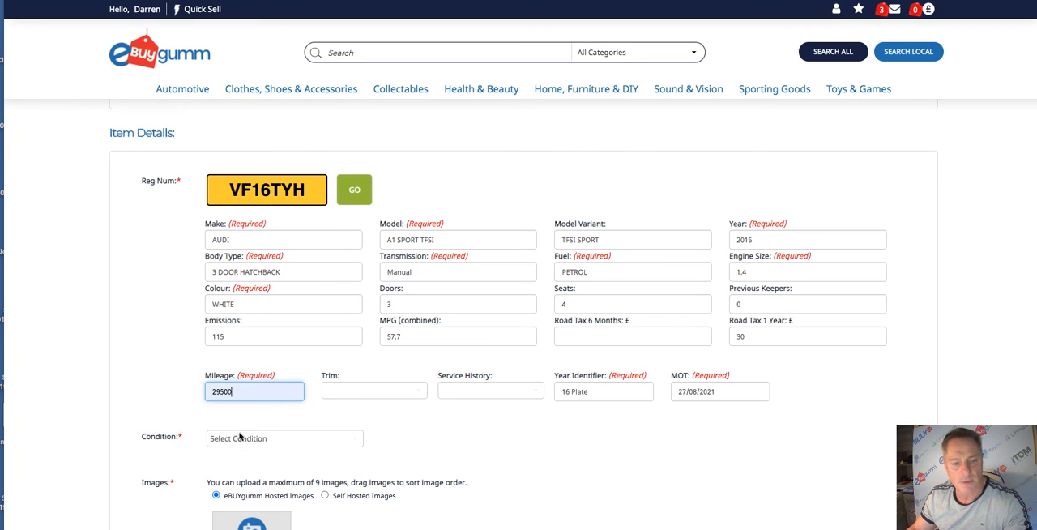
pyautogui.click(364, 392)
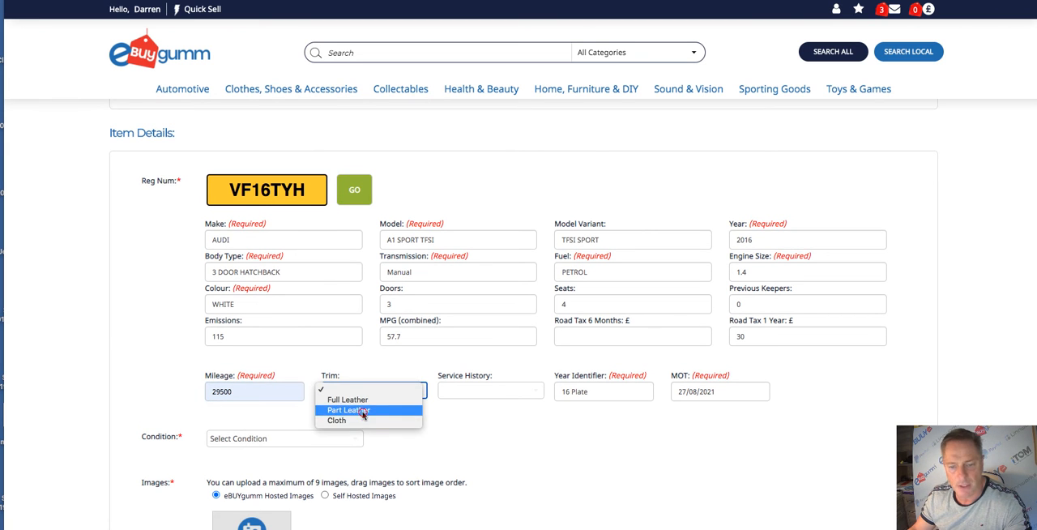
pyautogui.click(364, 411)
pyautogui.click(474, 390)
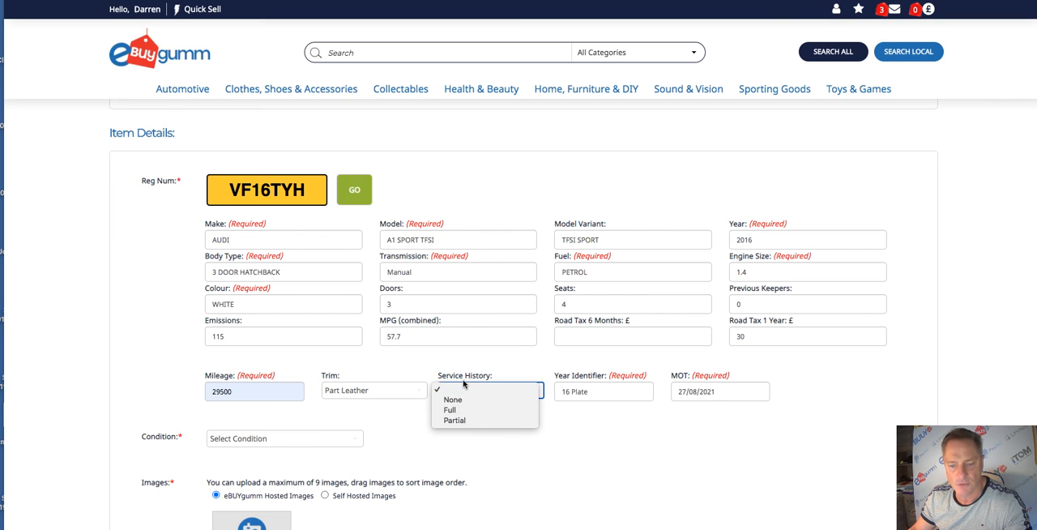
pyautogui.click(449, 410)
# - Set the item's condition to Pre-Owned
pyautogui.scroll(-1, 397, 304)
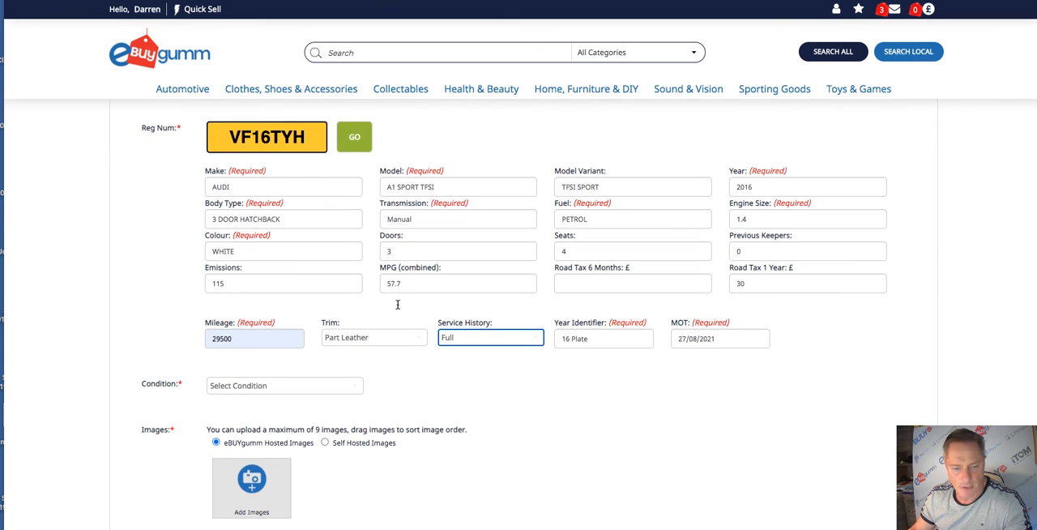
pyautogui.click(279, 387)
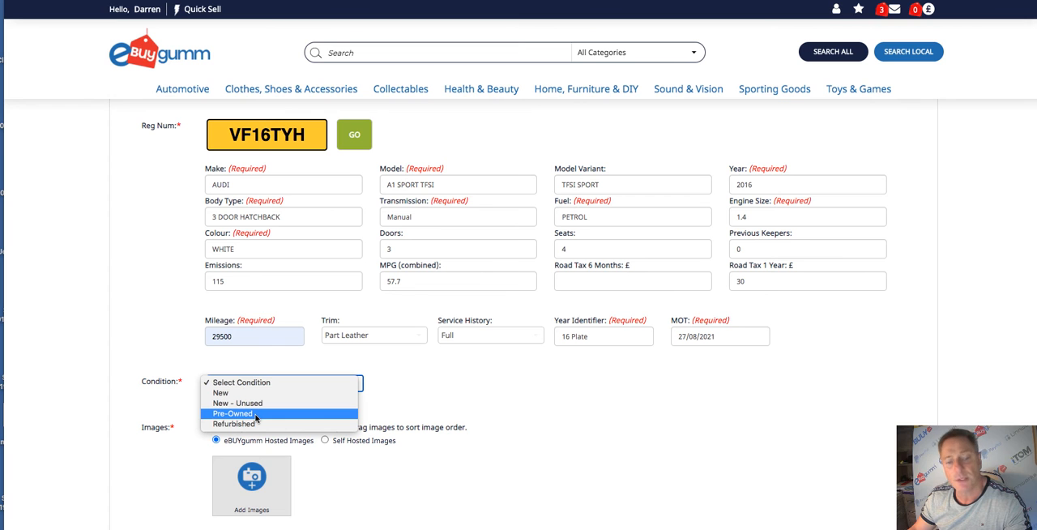
pyautogui.click(256, 415)
# - Upload the car photos listed from IMG_4826.jpeg through IMG_4827.jpeg to the listing's hosted images
pyautogui.scroll(-3, 342, 337)
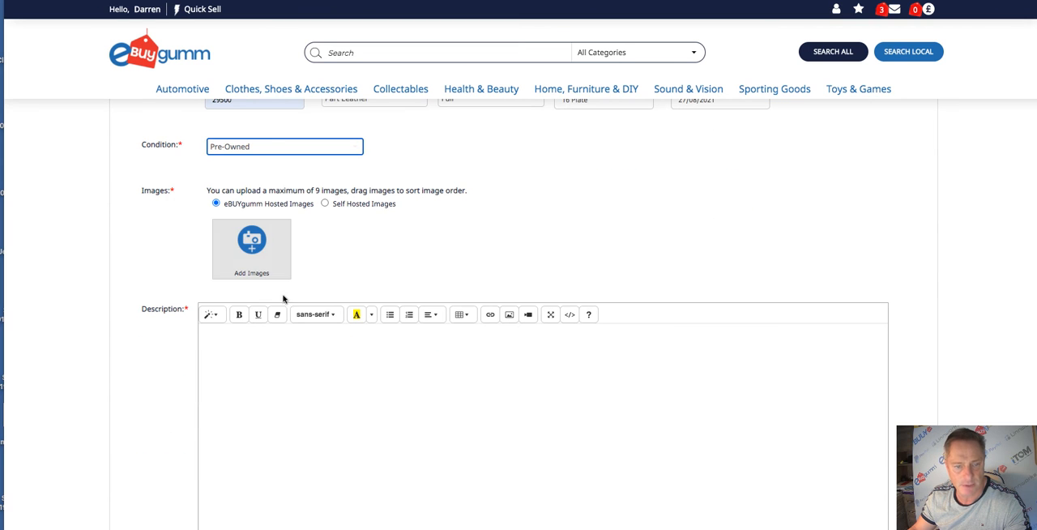
pyautogui.click(272, 256)
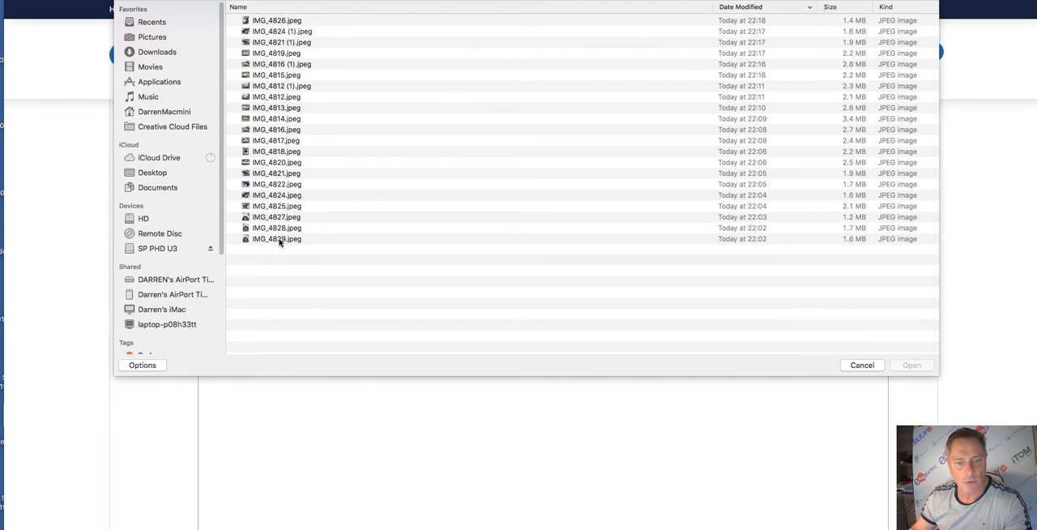
pyautogui.click(279, 240)
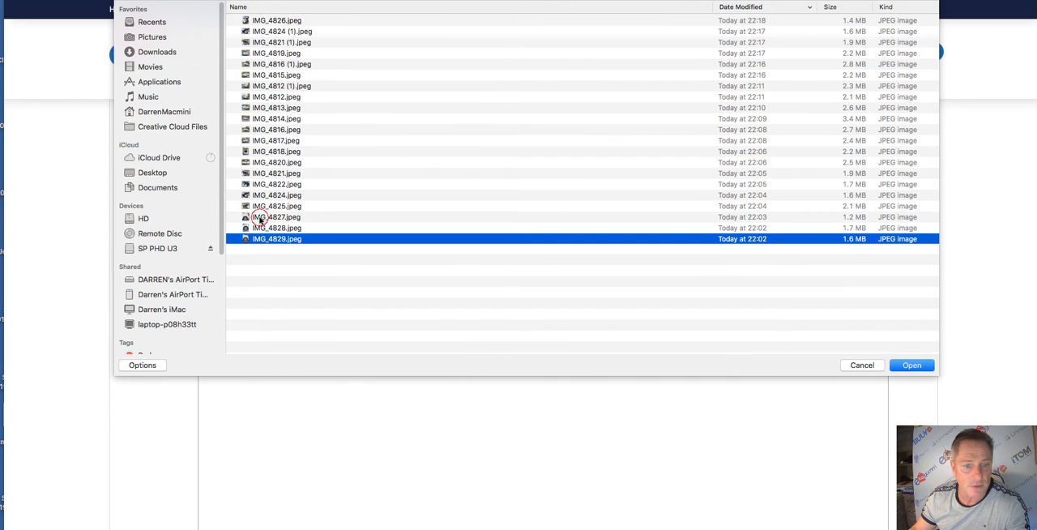
pyautogui.click(259, 219)
pyautogui.keyDown('shift'); pyautogui.click(279, 20); pyautogui.keyUp('shift')
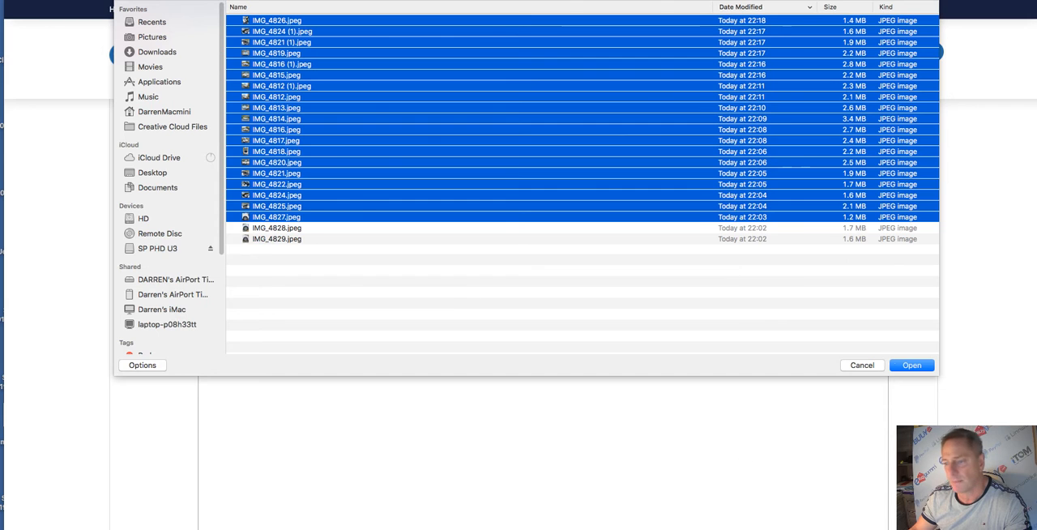
pyautogui.click(912, 365)
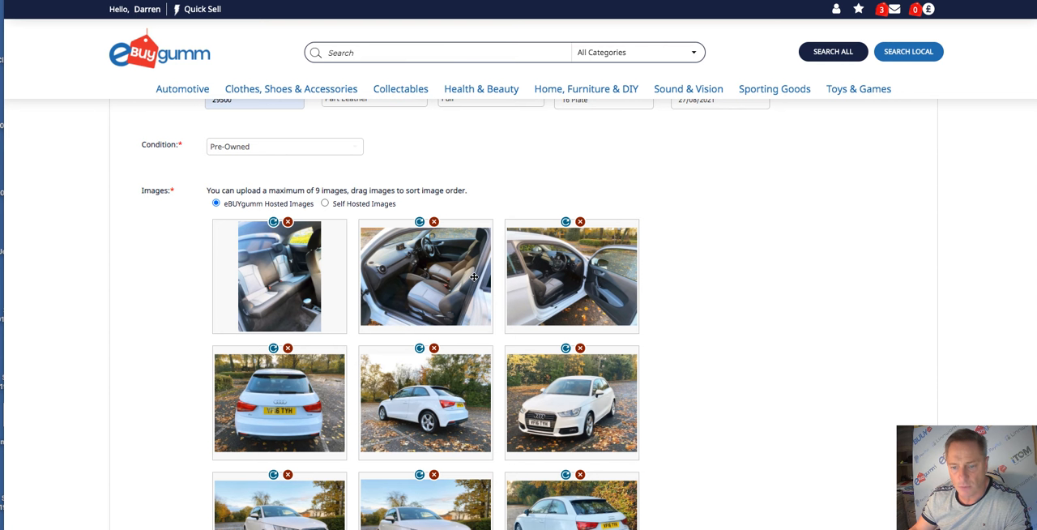
# - Reorder the photos so the five angled exterior shots come before the interior shots, starting with a front view of the car
pyautogui.scroll(-1, 634, 419)
pyautogui.moveTo(592, 355); pyautogui.dragTo(278, 214)
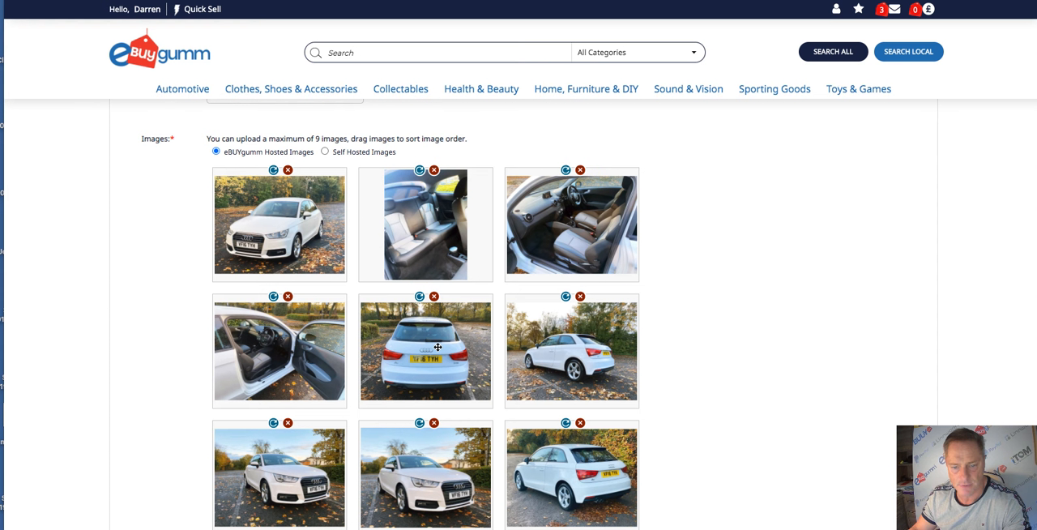
pyautogui.moveTo(429, 352); pyautogui.dragTo(425, 339)
pyautogui.moveTo(578, 365); pyautogui.dragTo(399, 200)
pyautogui.moveTo(425, 489); pyautogui.dragTo(541, 245)
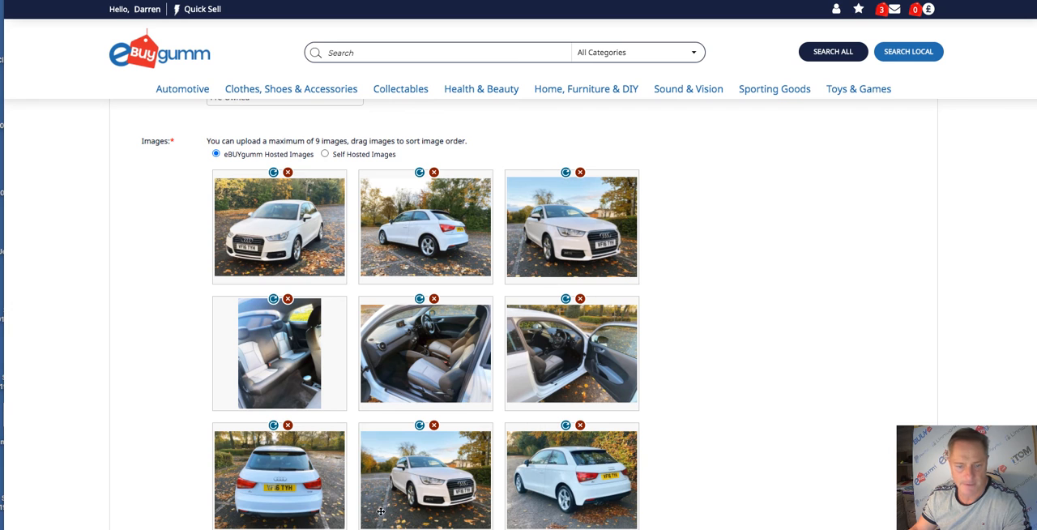
pyautogui.moveTo(537, 494); pyautogui.dragTo(276, 335)
pyautogui.moveTo(567, 516); pyautogui.dragTo(428, 362)
# - Paste the prepared car description with its equipment lists into the listing's description
pyautogui.scroll(-6, 429, 362)
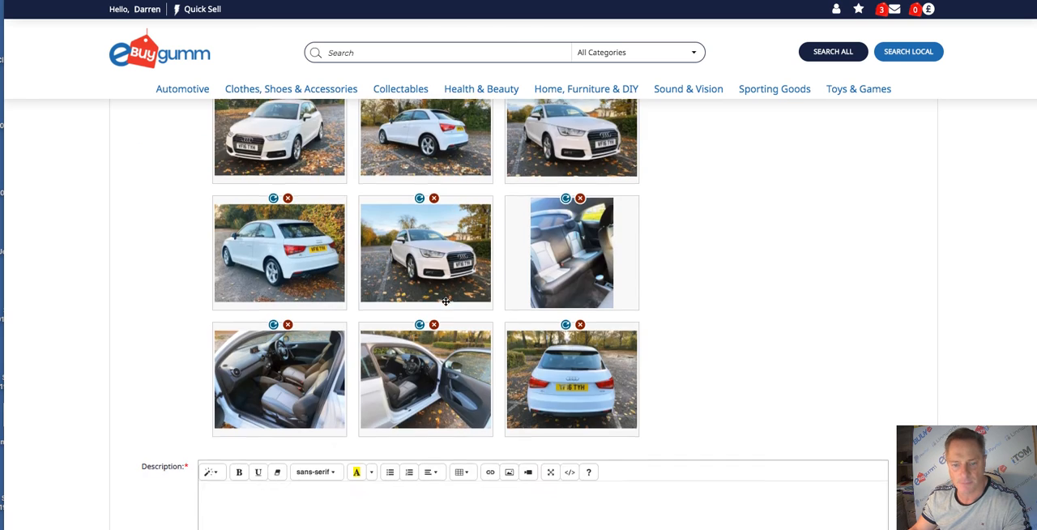
pyautogui.scroll(1, 421, 287)
pyautogui.scroll(1, 407, 284)
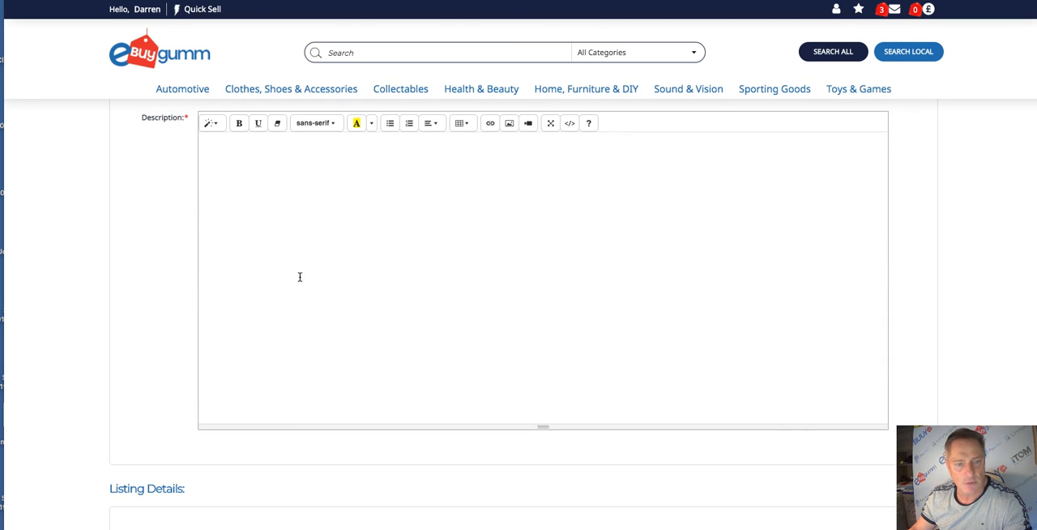
pyautogui.click(241, 158)
pyautogui.rightClick(241, 156)
pyautogui.click(264, 231)
pyautogui.scroll(5, 245, 239)
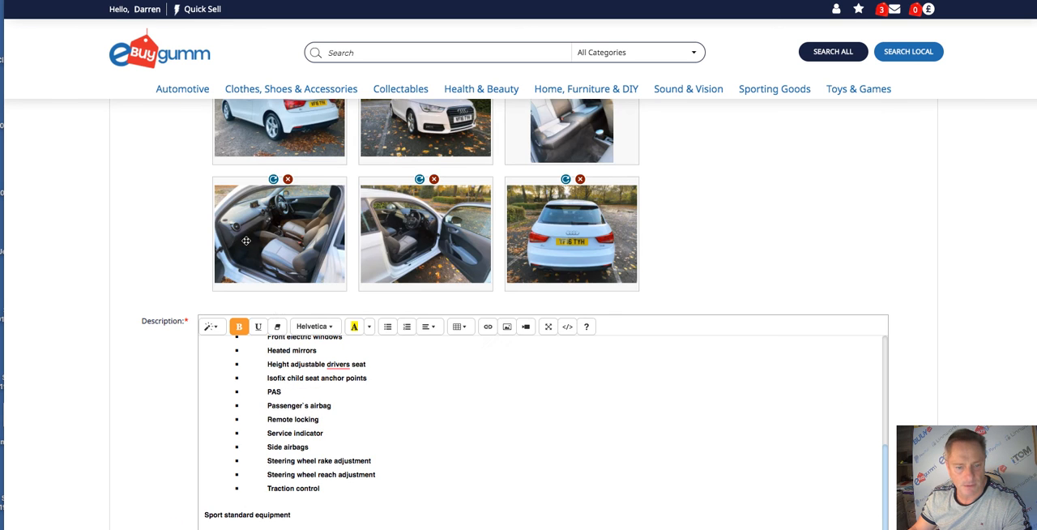
pyautogui.scroll(-4, 316, 344)
pyautogui.scroll(-1, 359, 375)
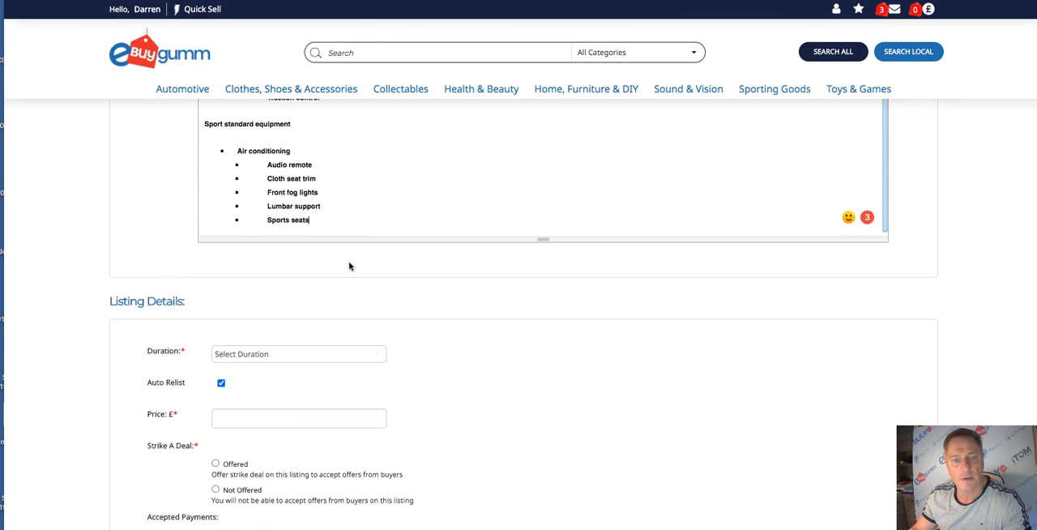
# - Copy the heading "AUDI A1 (2016) SPORT 1.4 TFSI" from the start of the description
pyautogui.scroll(3, 349, 266)
pyautogui.scroll(3, 351, 298)
pyautogui.moveTo(330, 178); pyautogui.dragTo(202, 178)
pyautogui.rightClick(252, 179)
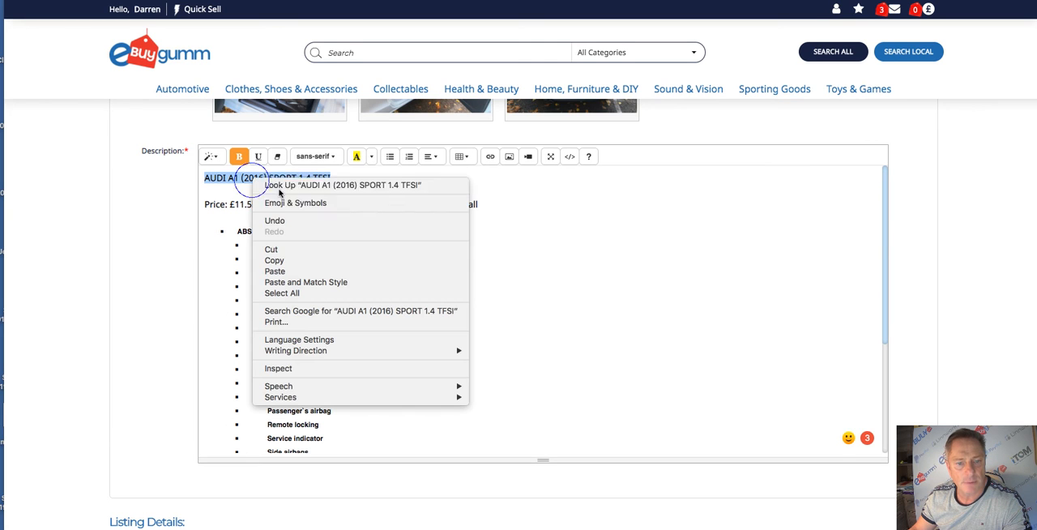
pyautogui.click(275, 260)
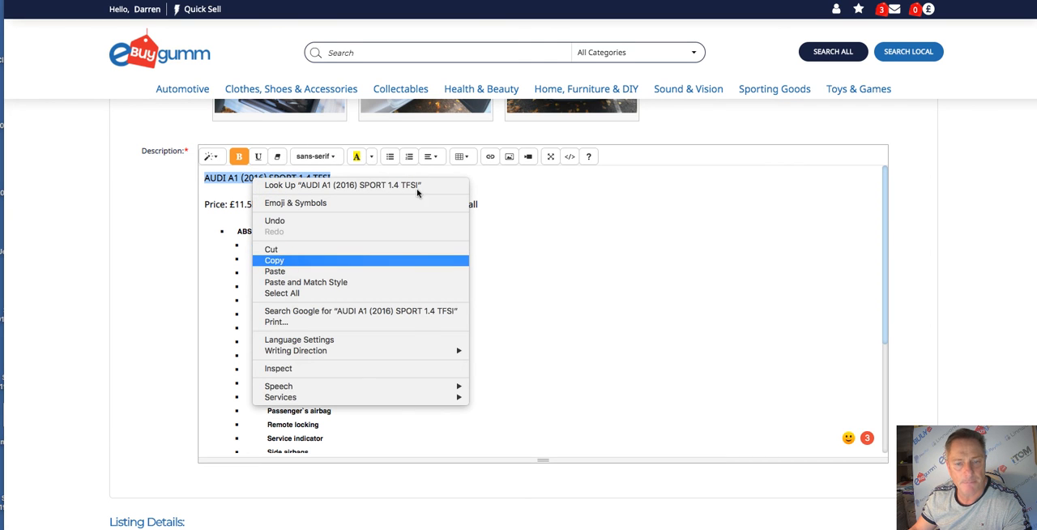
# - Replace the listing title with the copied heading, removing the leftover "Audi" so it reads "AUDI A1 (2016) SPORT 1.4 TFSI"
pyautogui.scroll(10, 331, 234)
pyautogui.scroll(2, 331, 234)
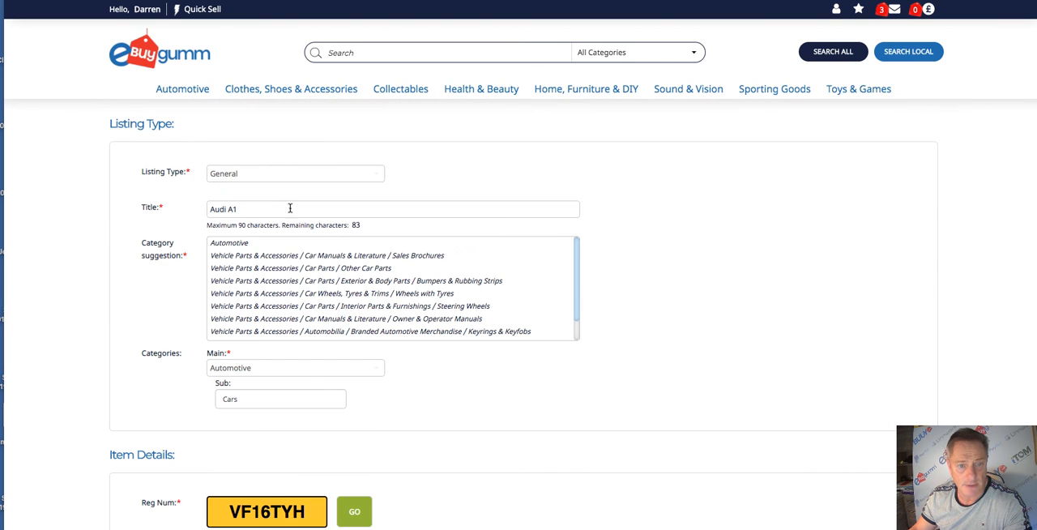
pyautogui.click(254, 208)
pyautogui.doubleClick(254, 208)
pyautogui.rightClick(253, 208)
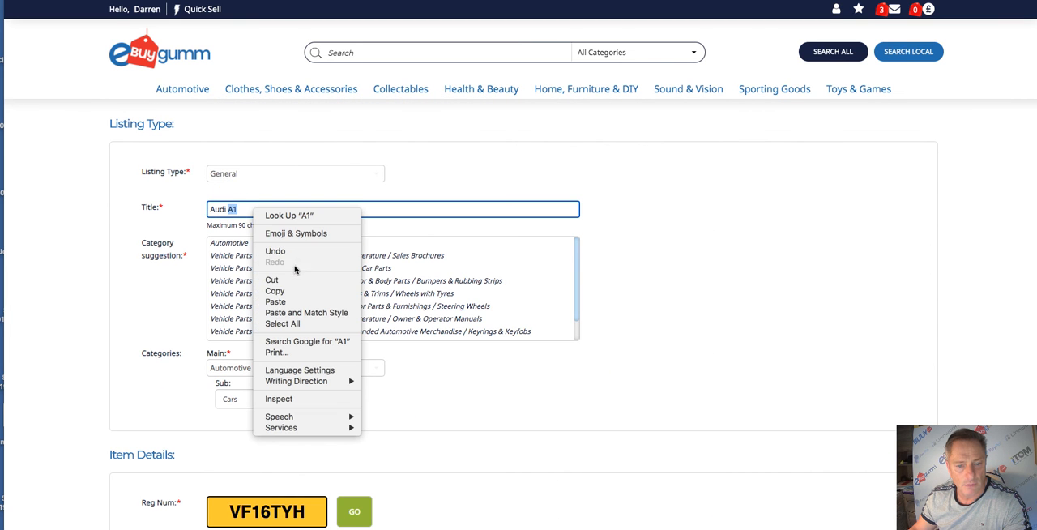
pyautogui.click(287, 303)
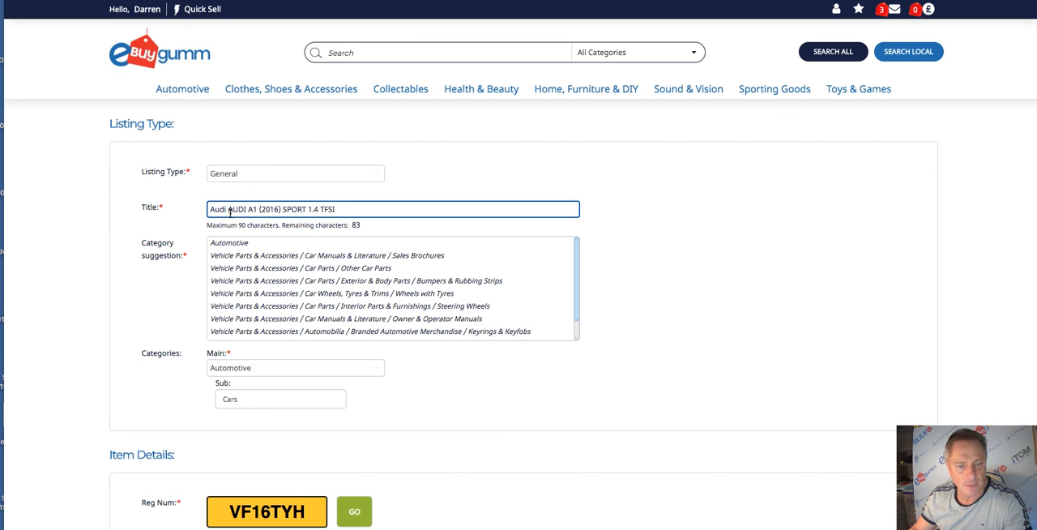
pyautogui.moveTo(229, 209); pyautogui.dragTo(201, 209)
pyautogui.press('BackSpace')
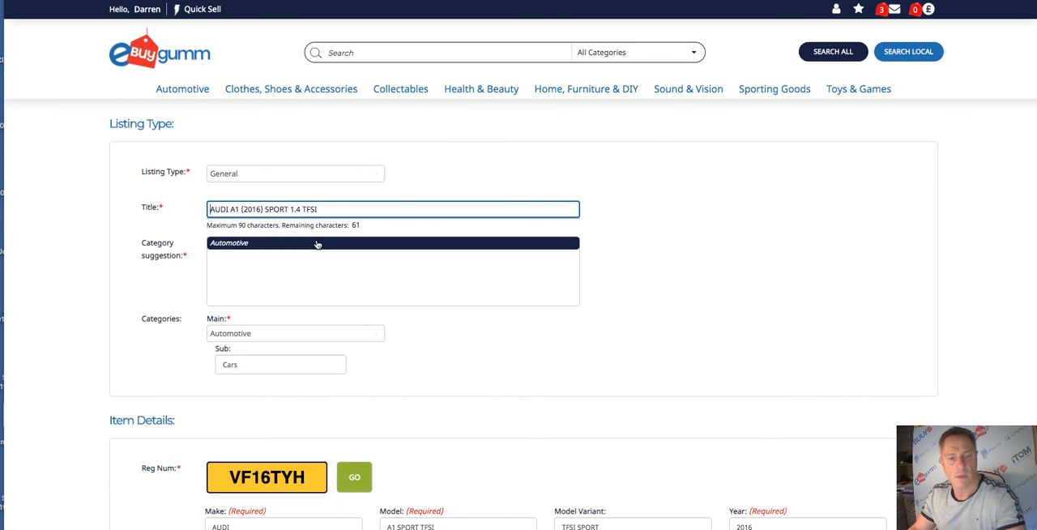
# - Remove the brackets around 2016 in the title and extend it to "AUDI A1 2016 SPORT 1.4 TFSI In Immaculate Condition"
pyautogui.click(263, 209)
pyautogui.press('BackSpace')
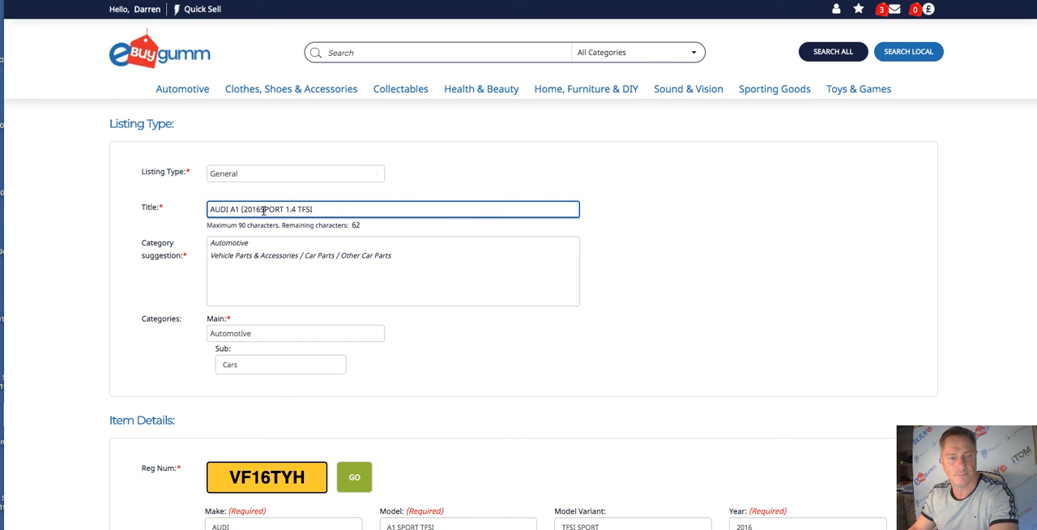
pyautogui.click(245, 209)
pyautogui.press('BackSpace')
pyautogui.click(257, 209)
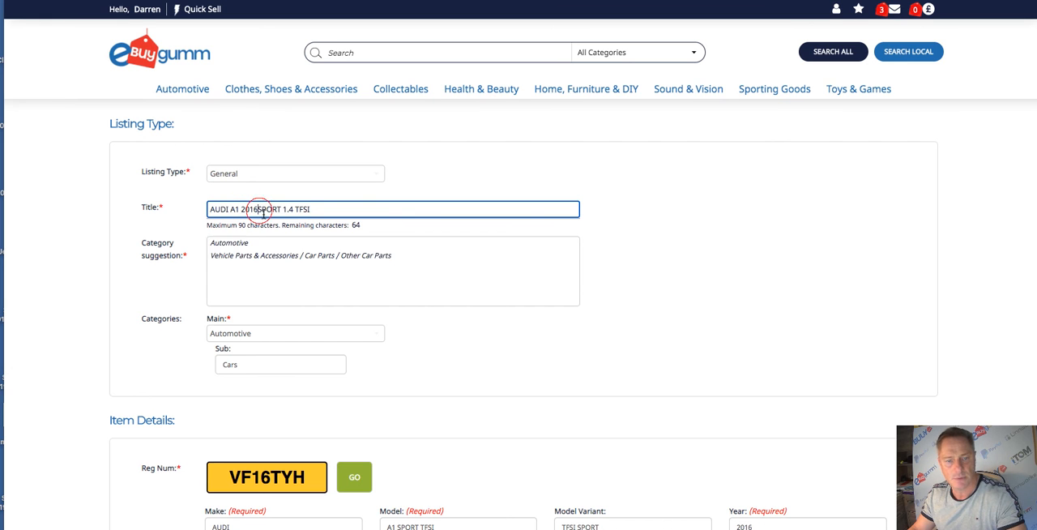
pyautogui.click(363, 209)
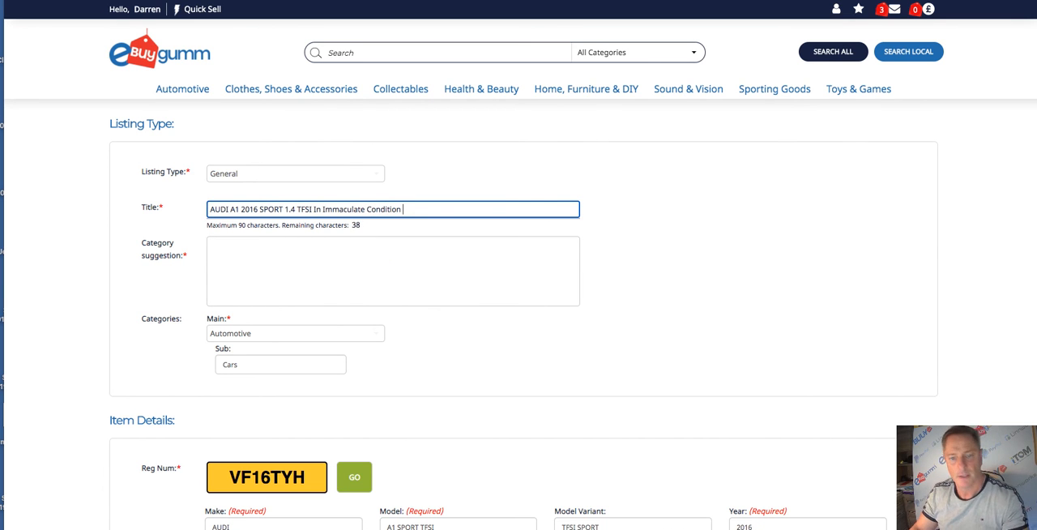
# - Set the listing duration to 28 Days in the listing details
pyautogui.scroll(-10, 348, 275)
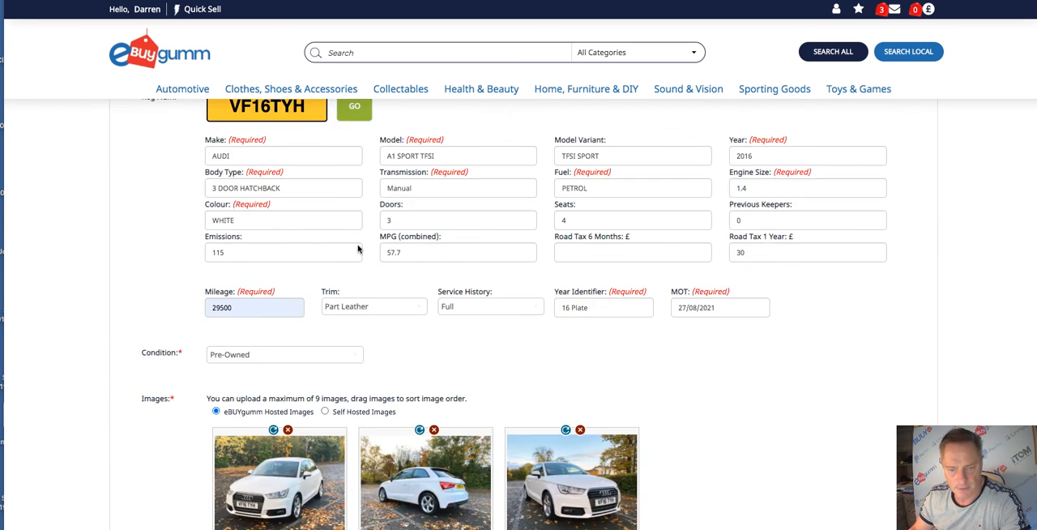
pyautogui.scroll(-10, 357, 249)
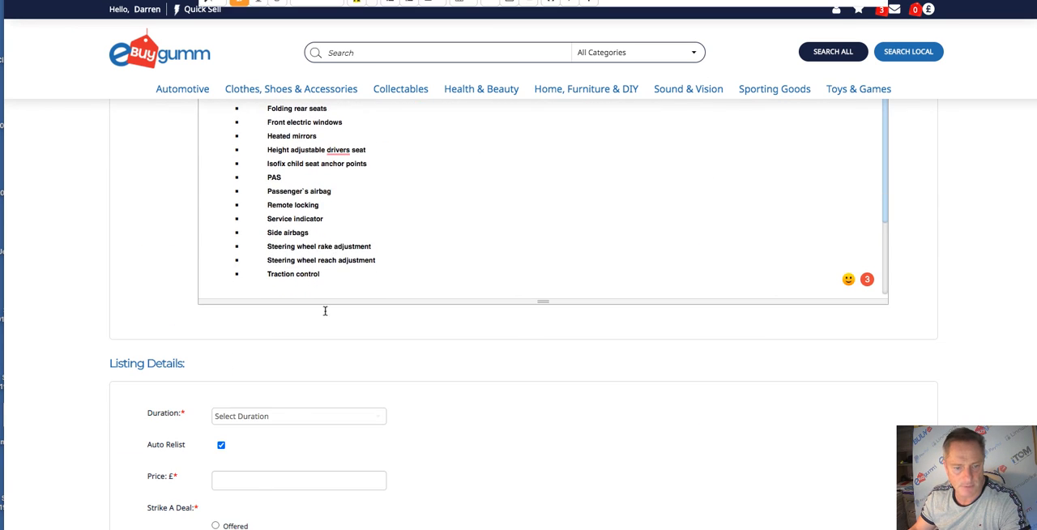
pyautogui.click(288, 417)
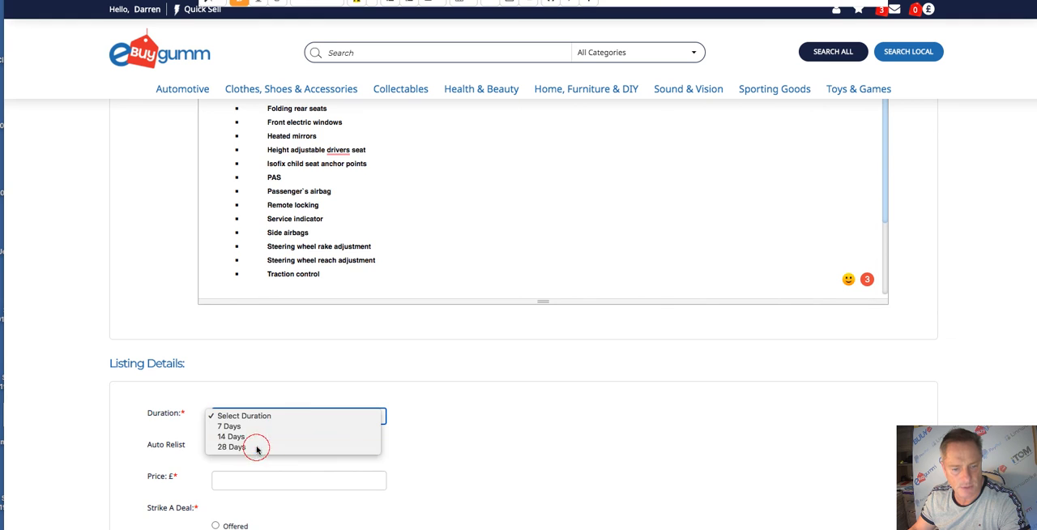
pyautogui.click(261, 450)
# - Set the price to £11500.00 and mark Strike A Deal as Offered so buyers can make offers
pyautogui.scroll(-3, 312, 344)
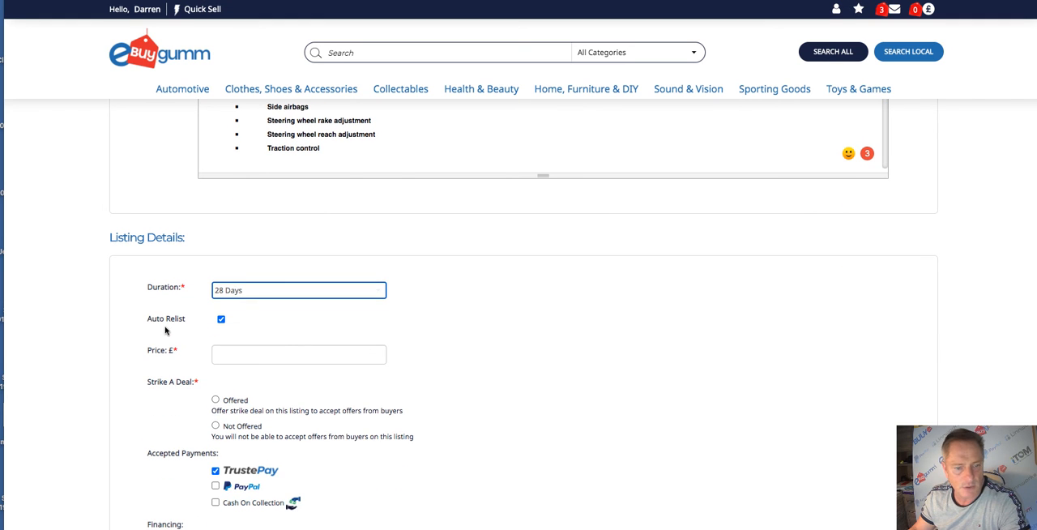
pyautogui.click(246, 356)
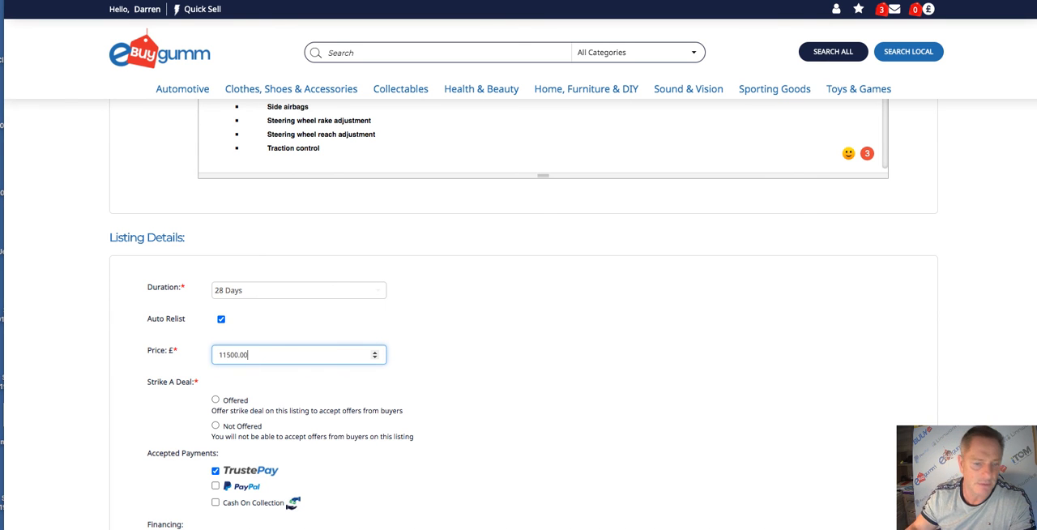
pyautogui.scroll(-1, 206, 374)
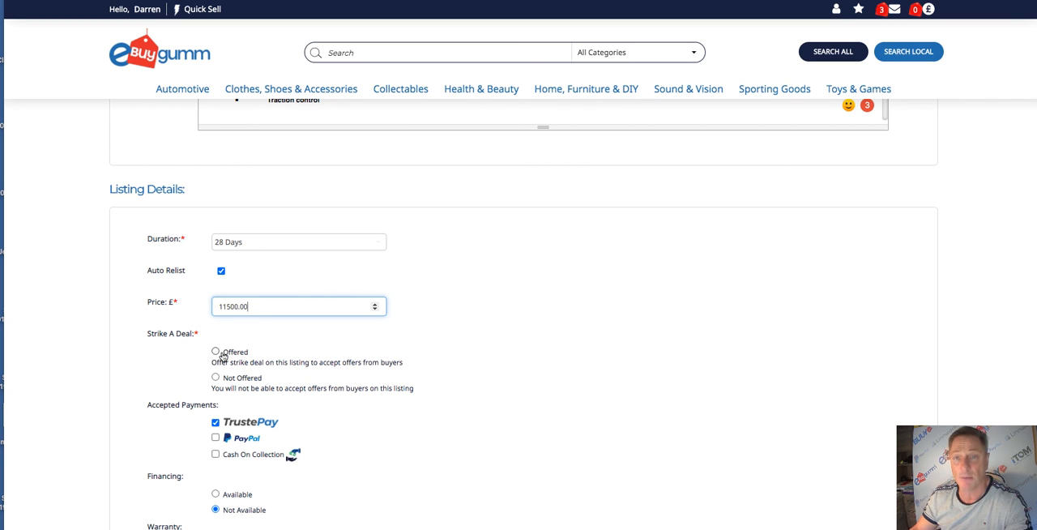
pyautogui.click(215, 351)
# - Add Cash On Collection and PayPal to the accepted payments, keeping TrustePay enabled as well
pyautogui.scroll(-2, 308, 313)
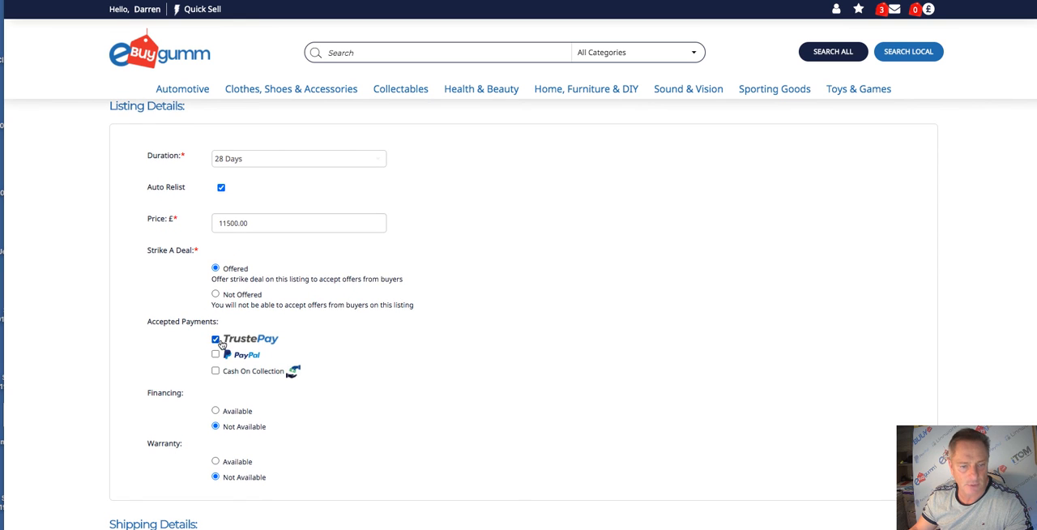
pyautogui.click(215, 339)
pyautogui.click(215, 370)
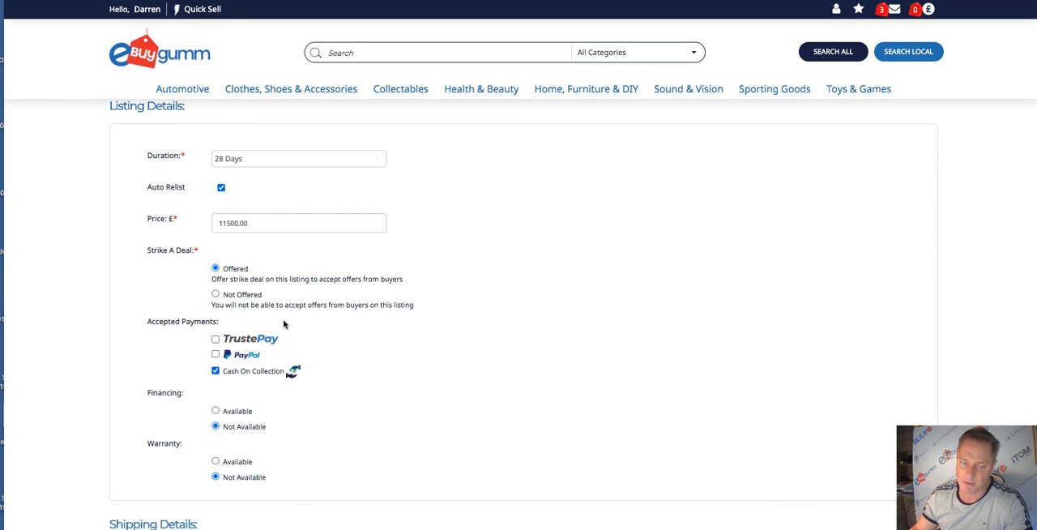
pyautogui.scroll(-2, 284, 324)
pyautogui.scroll(-1, 284, 336)
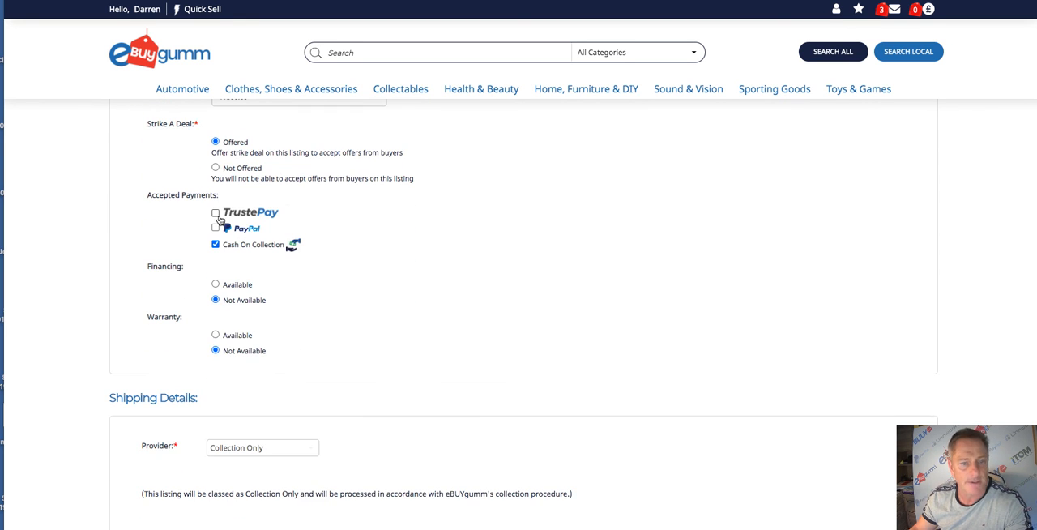
pyautogui.click(215, 214)
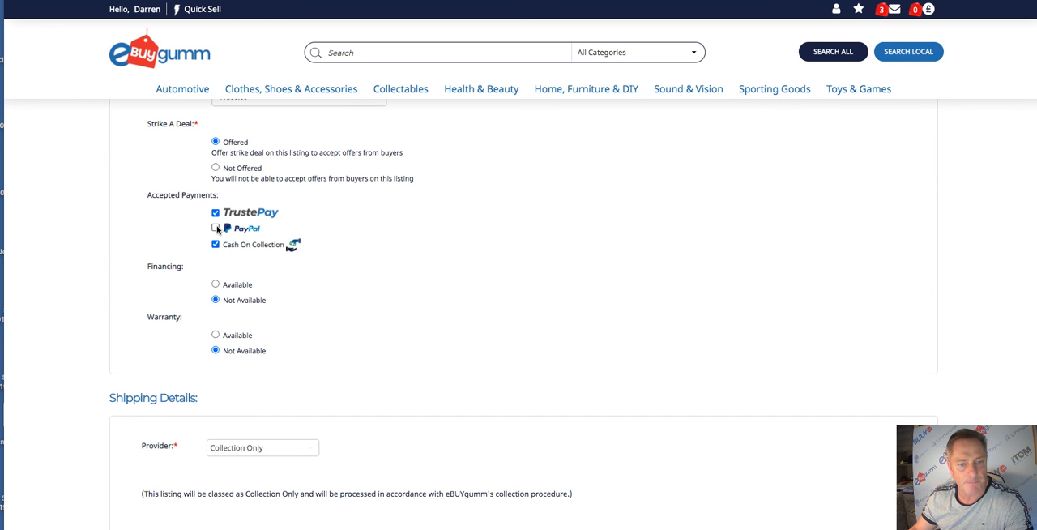
pyautogui.click(217, 228)
# - Post the listing, agree to the listing terms and conditions, and submit it
pyautogui.scroll(-3, 303, 264)
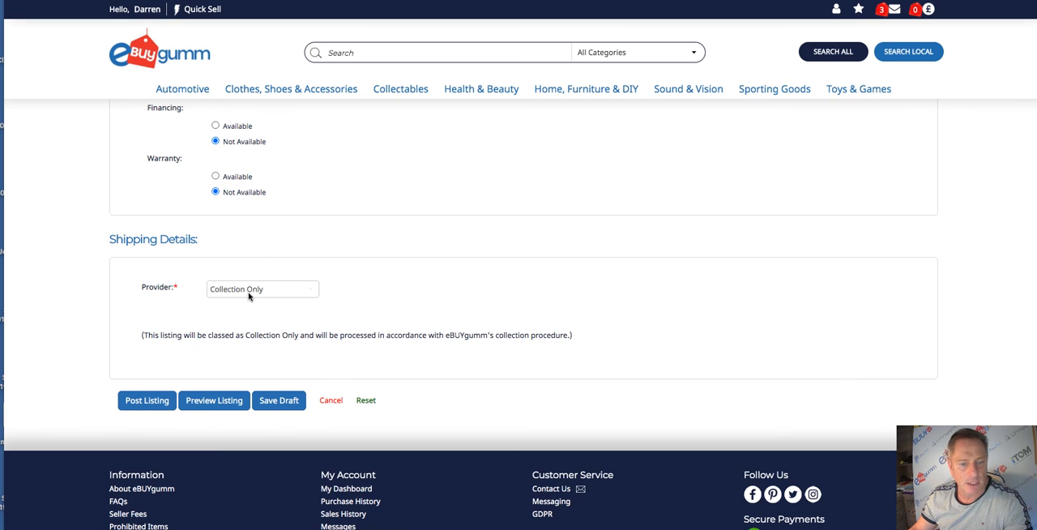
pyautogui.click(149, 405)
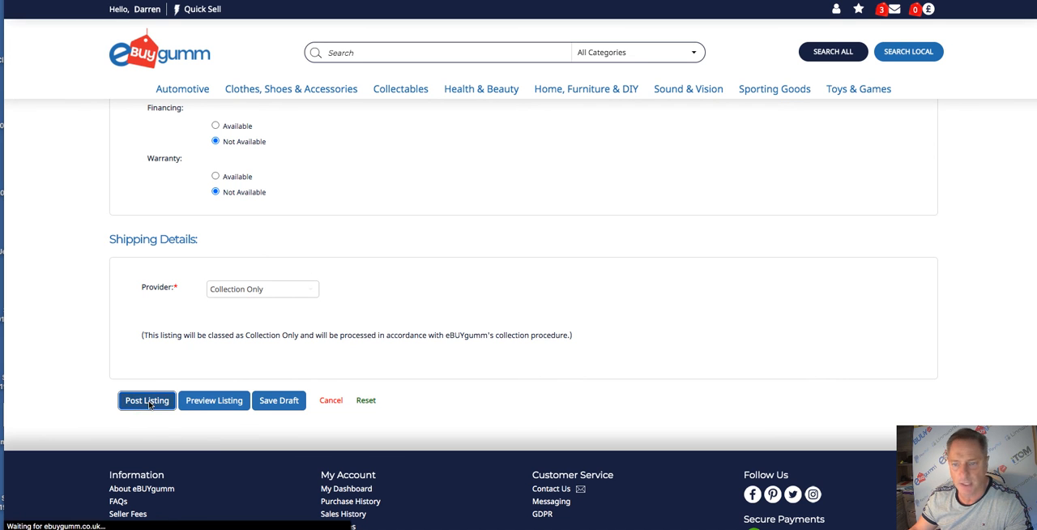
pyautogui.click(389, 184)
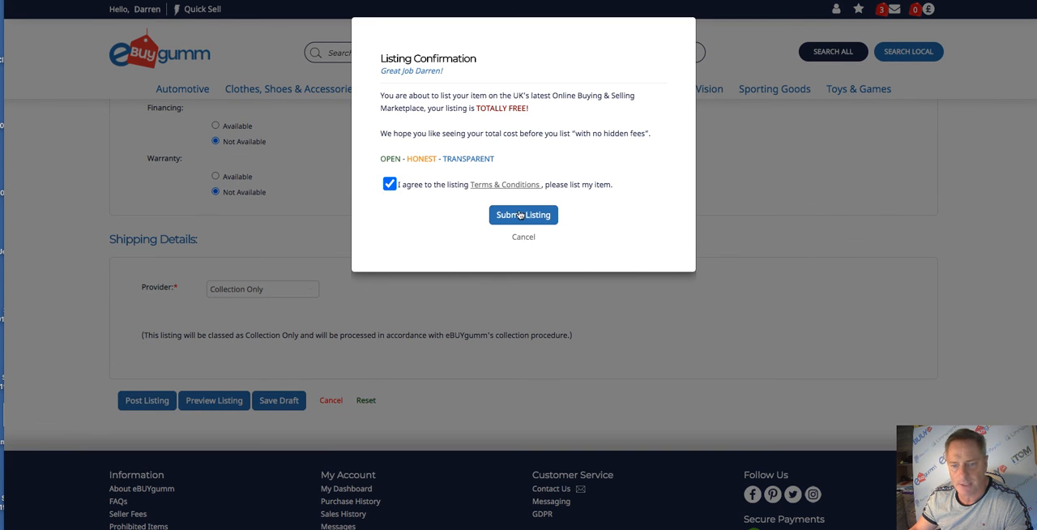
pyautogui.click(522, 215)
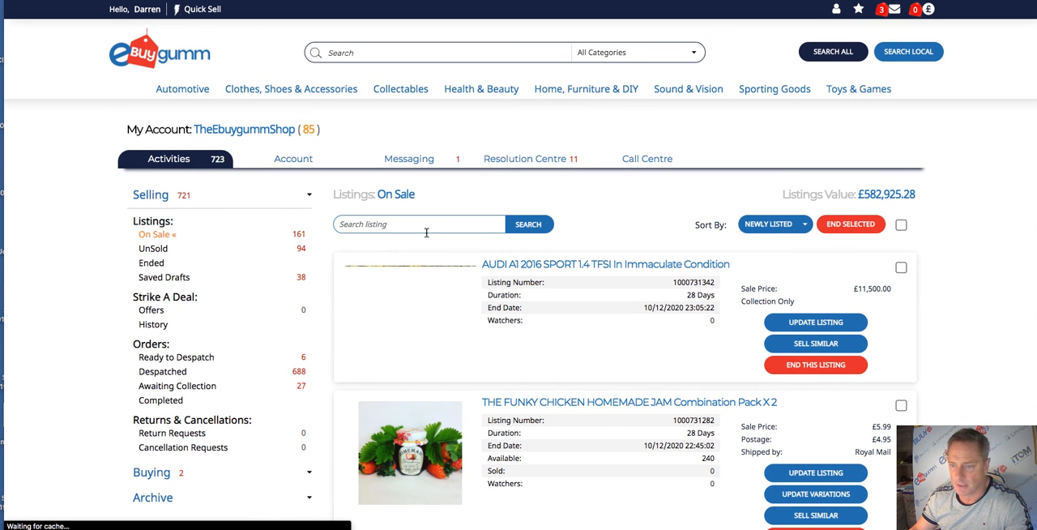
# - Open the newly posted Audi A1 listing and review its photos, vehicle details and description
pyautogui.scroll(-1, 453, 230)
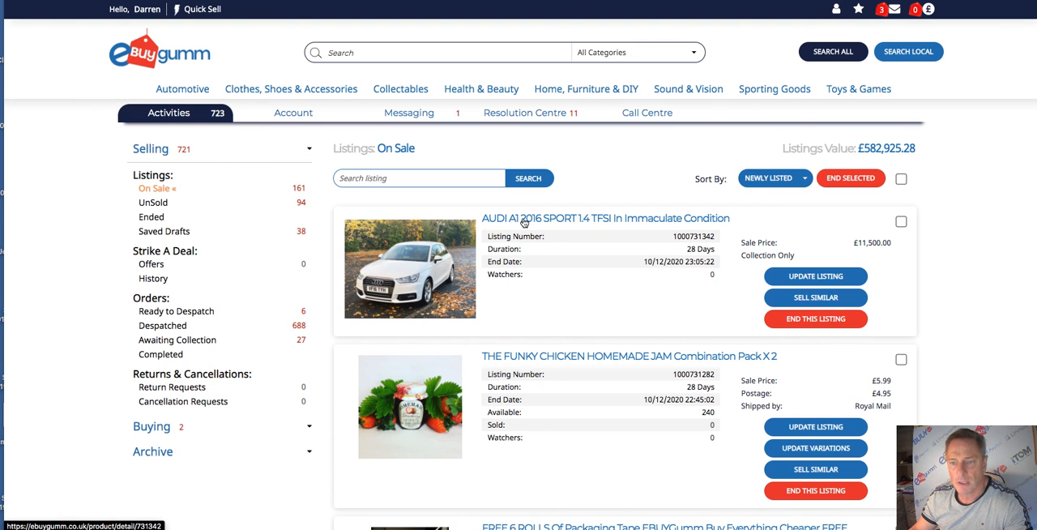
pyautogui.click(523, 222)
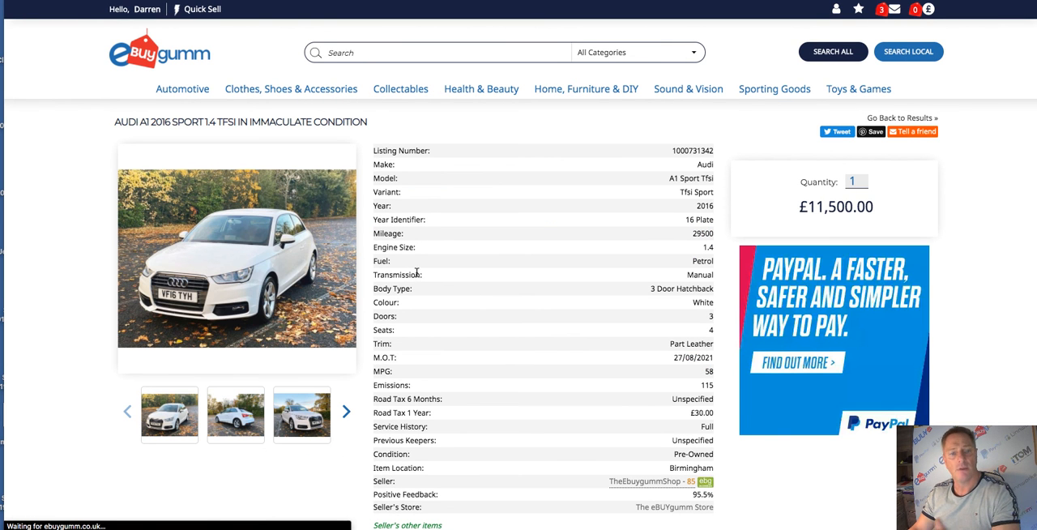
pyautogui.scroll(-1, 432, 264)
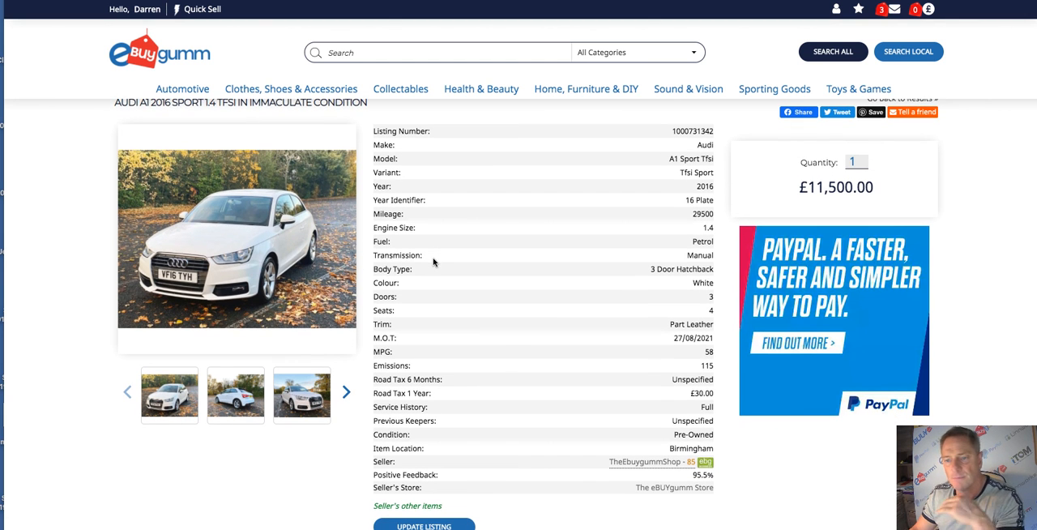
pyautogui.scroll(-1, 440, 259)
pyautogui.scroll(-10, 440, 259)
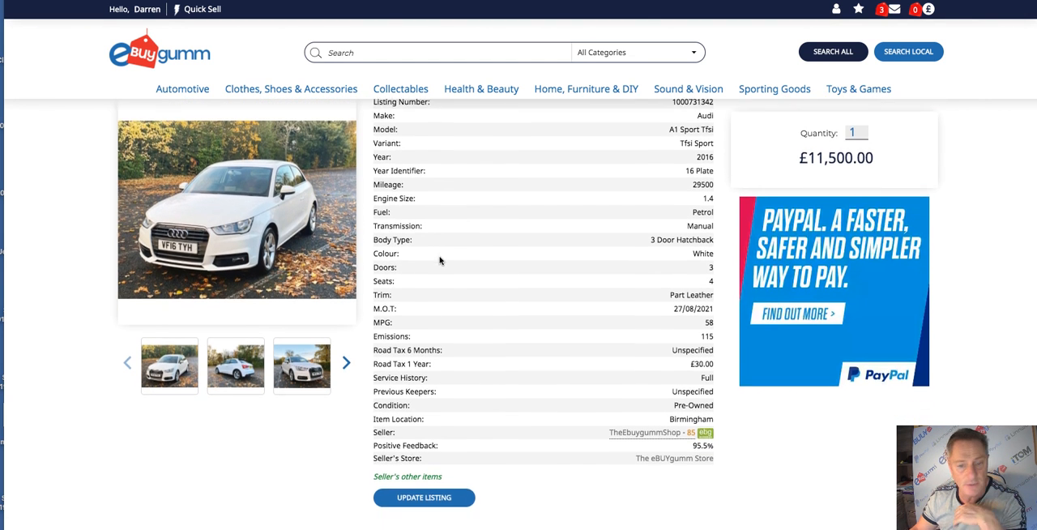
pyautogui.scroll(-10, 432, 274)
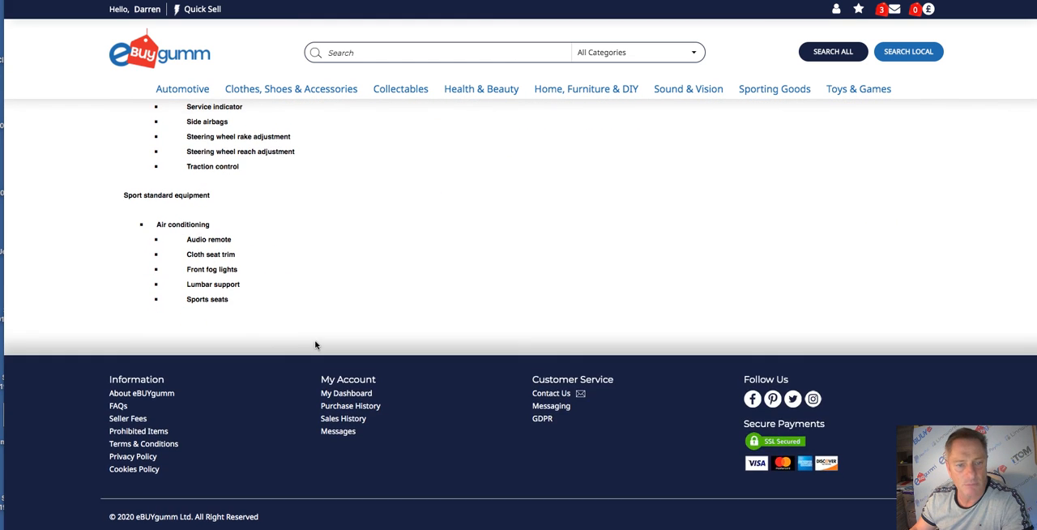
pyautogui.scroll(10, 316, 345)
pyautogui.scroll(6, 318, 352)
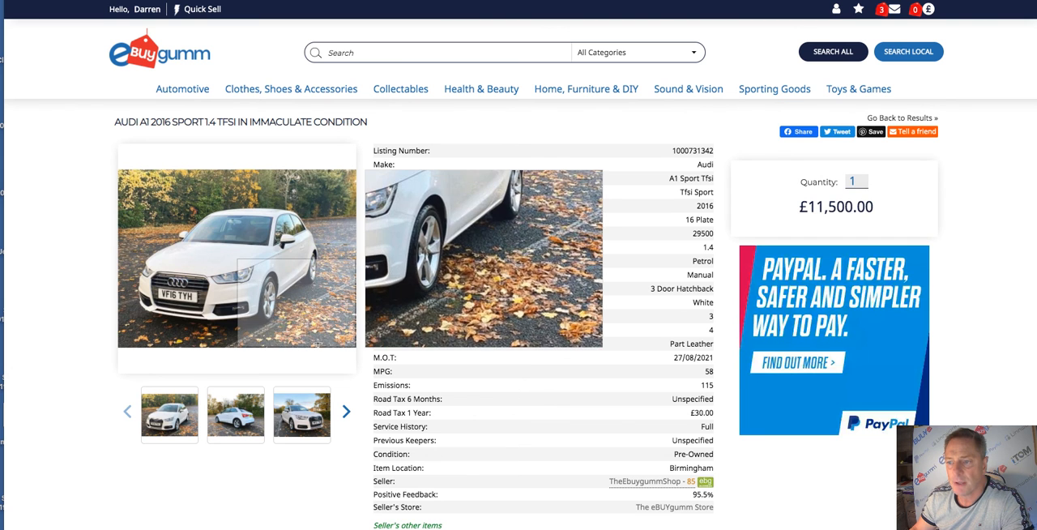